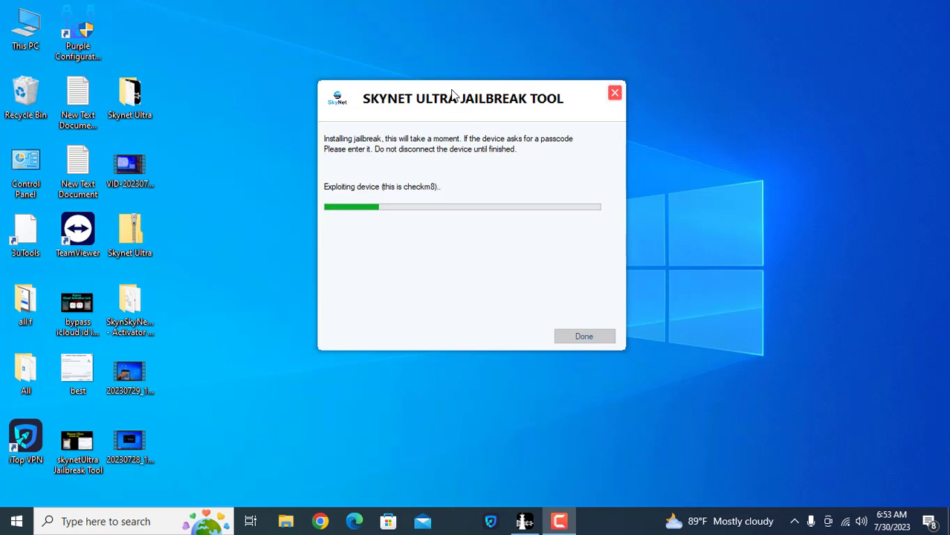
- Drag the jailbreak progress window by its title bar slightly right and down
mouse_move(457, 89)
mouse_down()
mouse_move(505, 93)
mouse_move(441, 100)
mouse_move(508, 89)
mouse_move(463, 63)
mouse_move(462, 112)
mouse_up()
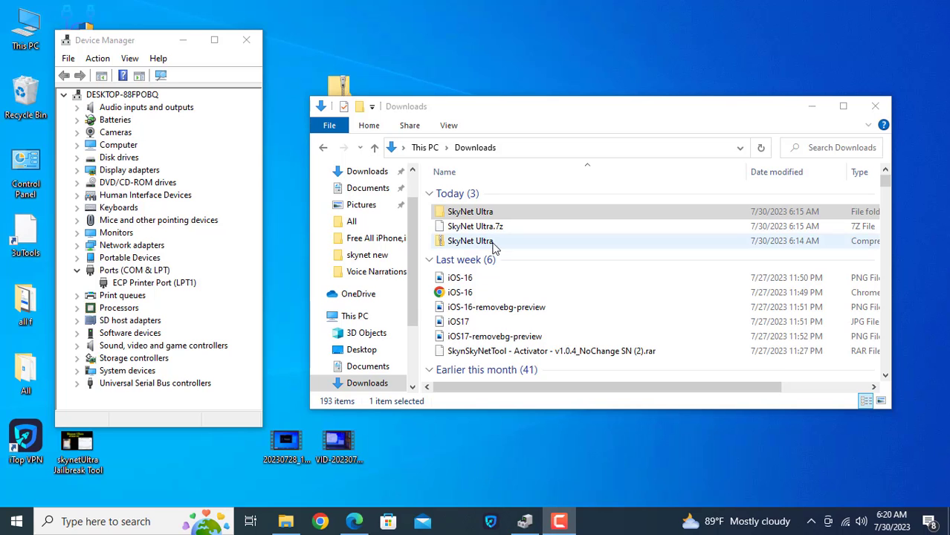
- Open the SkyNet Ultra folder in Downloads and launch SkynetUltra.exe to detect the iPhone 6
double_click(470, 214)
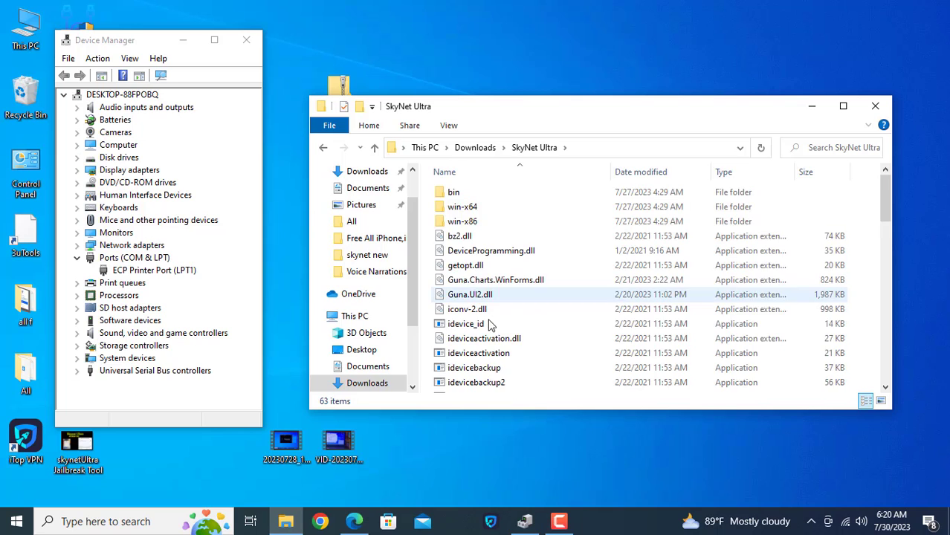
scroll(492, 323, down, 4)
scroll(492, 335, down, 10)
scroll(492, 352, down, 2)
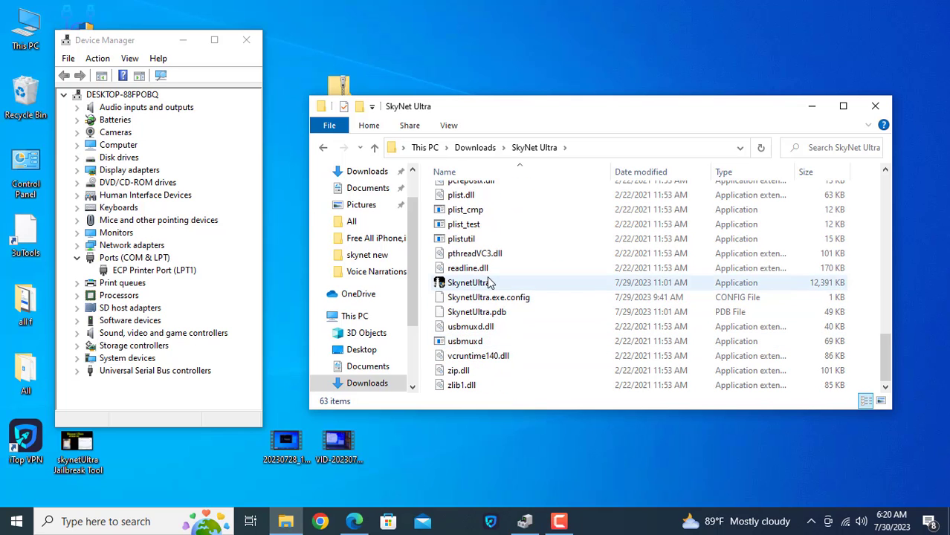
double_click(487, 284)
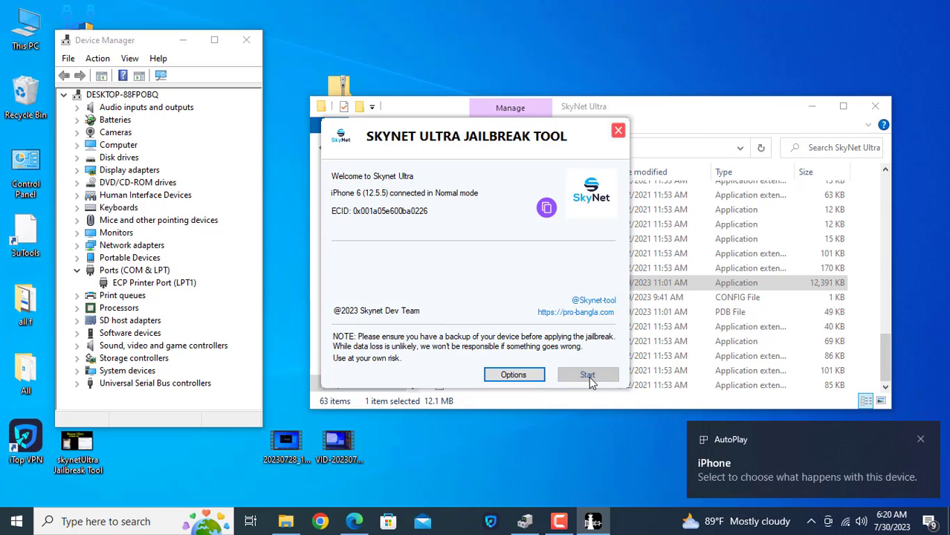
- In Options, allow untested iOS versions and fix the device driver, then return to the welcome page
click(509, 379)
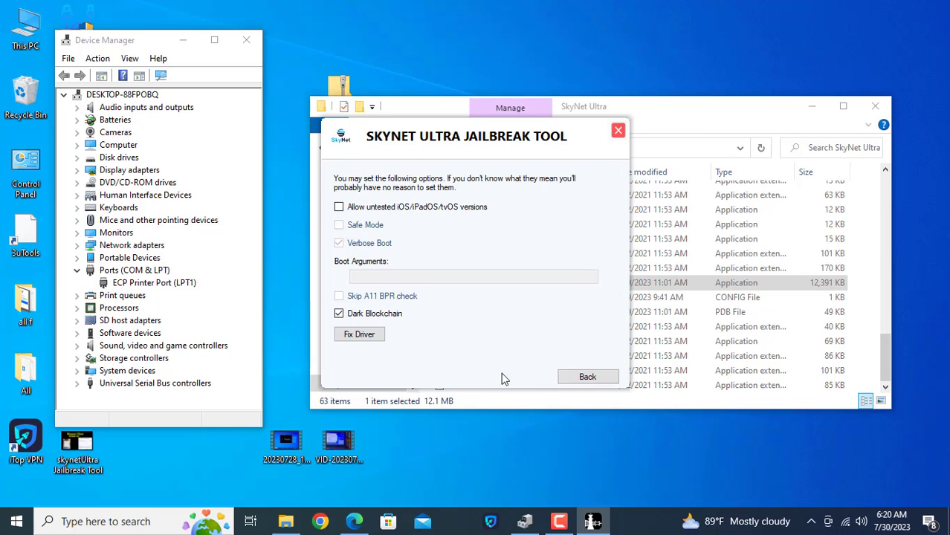
click(354, 209)
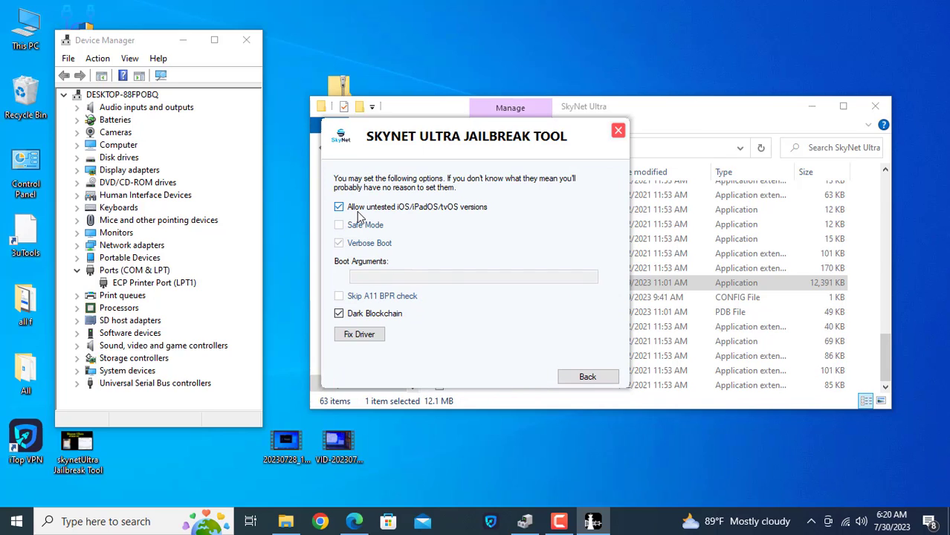
click(369, 336)
click(567, 378)
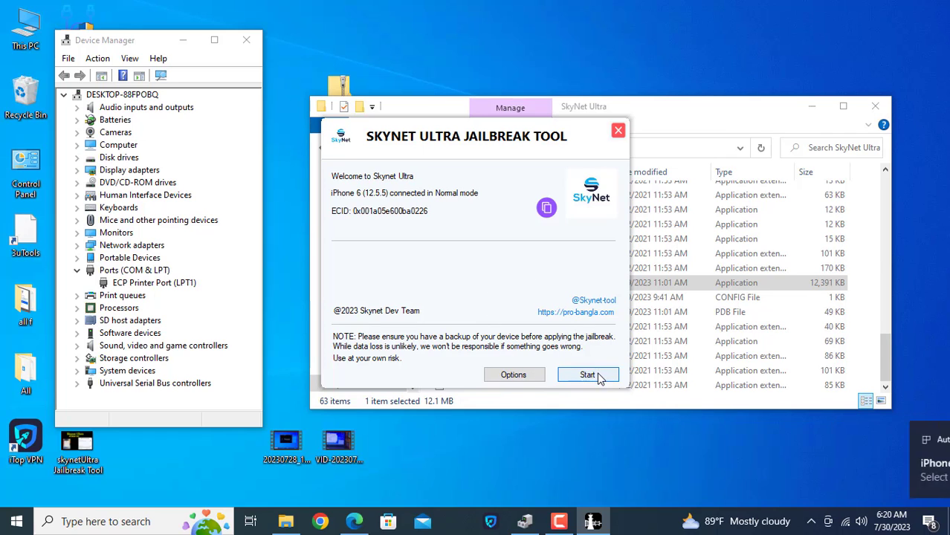
- Attempt the jailbreak, dismiss the register-ECID notice, and copy the device ECID to the clipboard
click(587, 375)
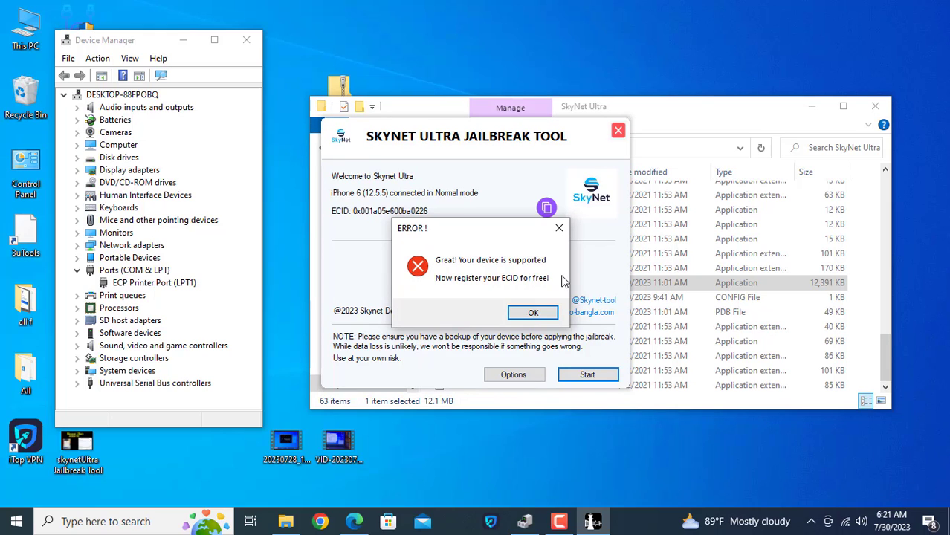
click(532, 314)
click(546, 210)
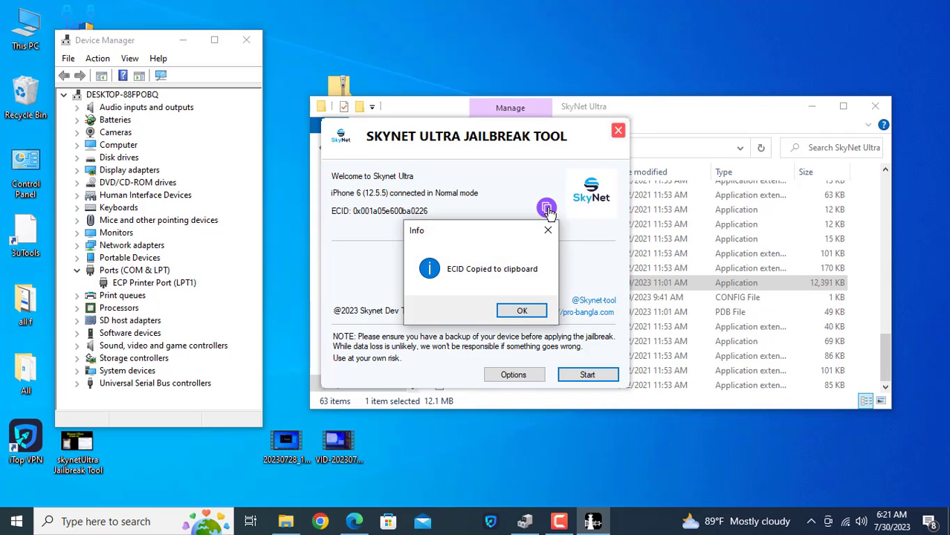
click(523, 314)
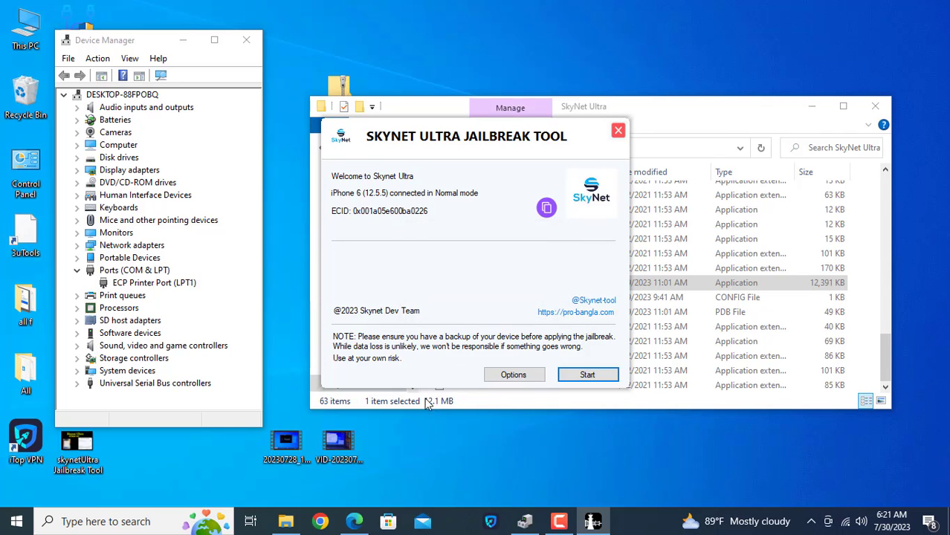
click(354, 521)
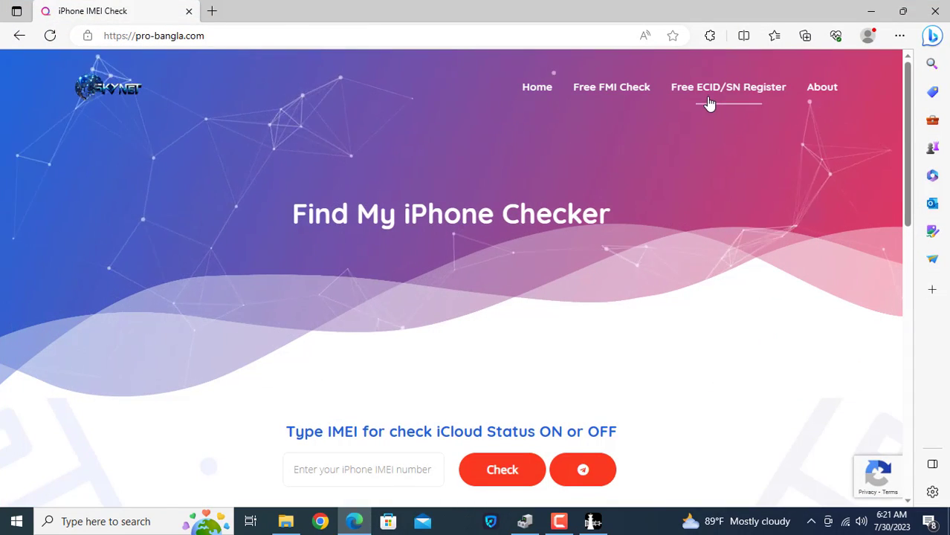
click(700, 101)
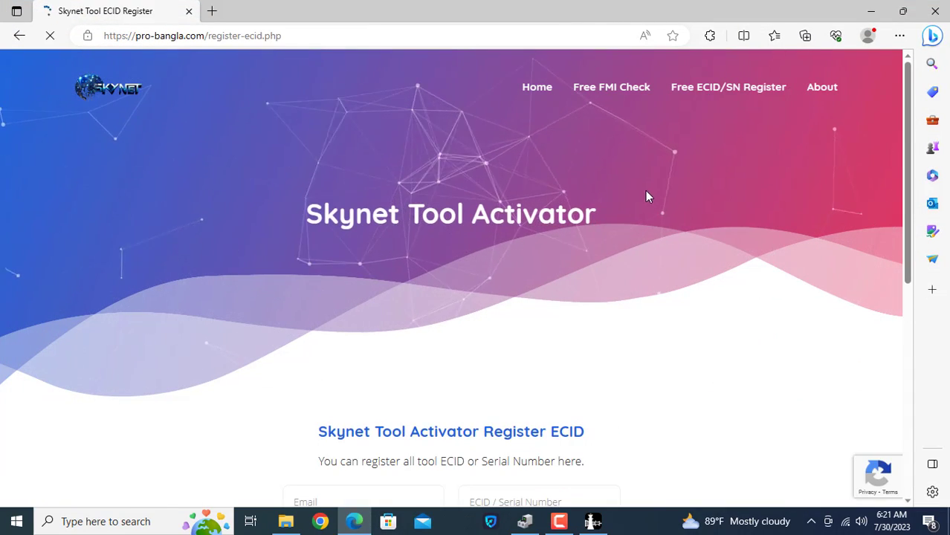
scroll(645, 197, down, 2)
click(336, 358)
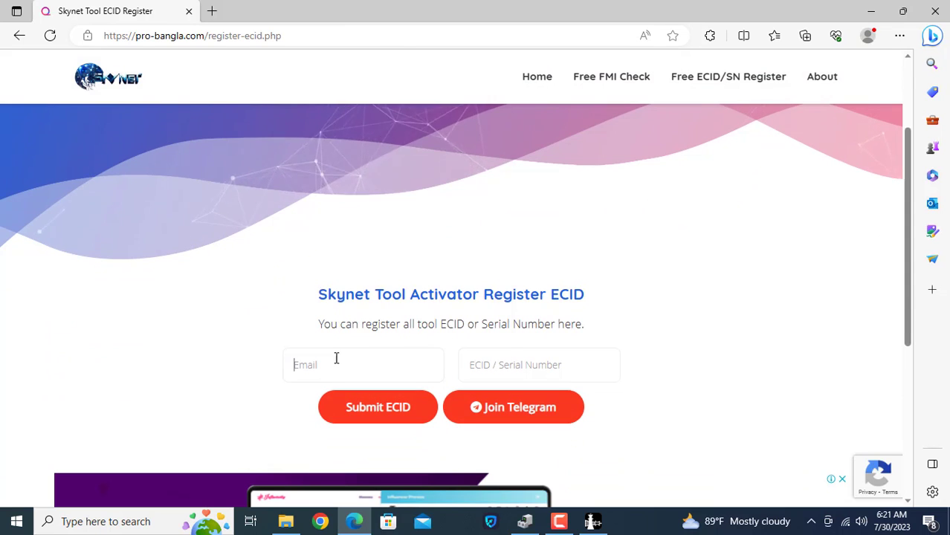
click(335, 198)
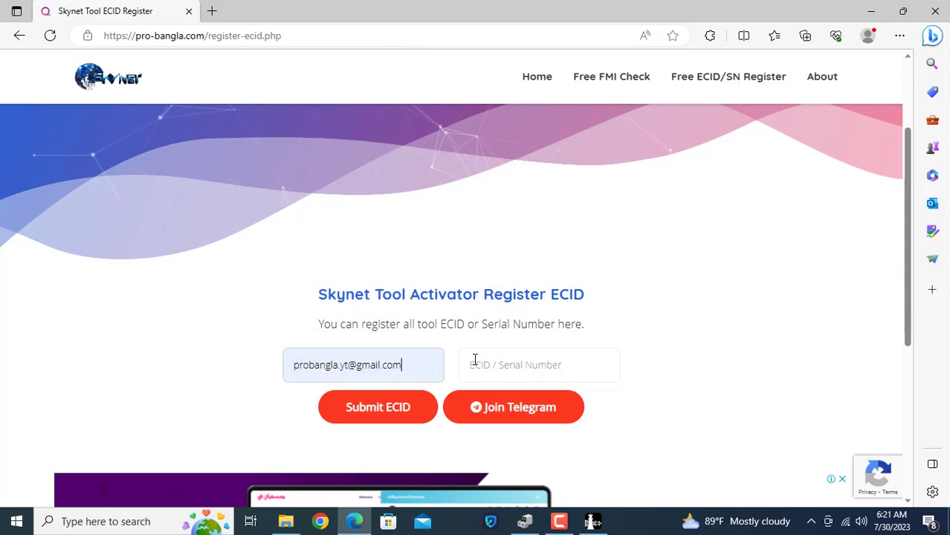
click(473, 362)
right_click(480, 362)
click(532, 247)
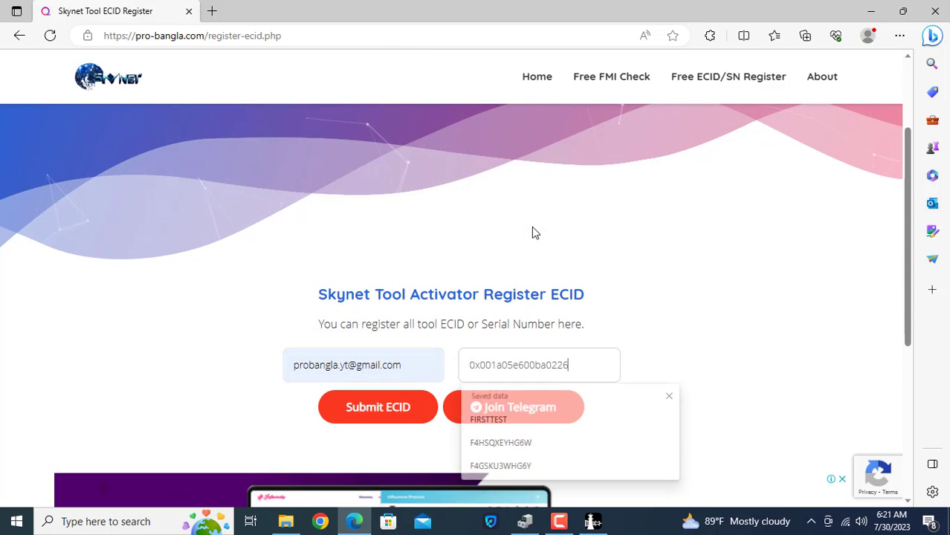
click(383, 406)
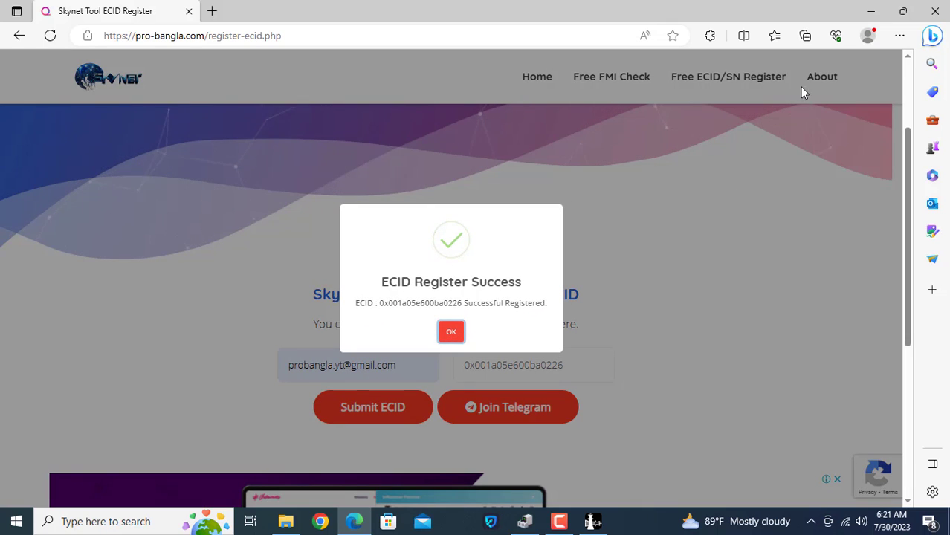
- Minimize Edge, start the jailbreak, enter recovery mode, and advance to the DFU-mode instructions
click(870, 11)
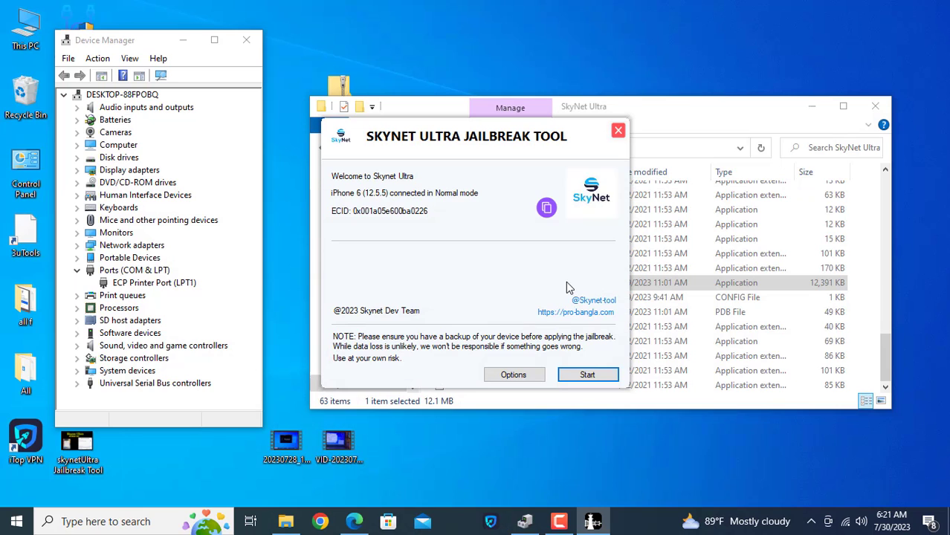
click(588, 375)
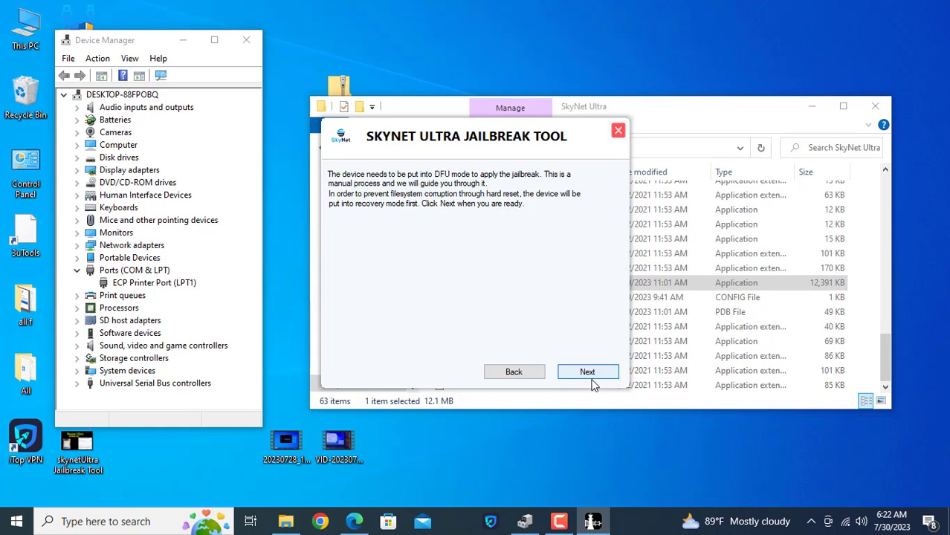
click(591, 376)
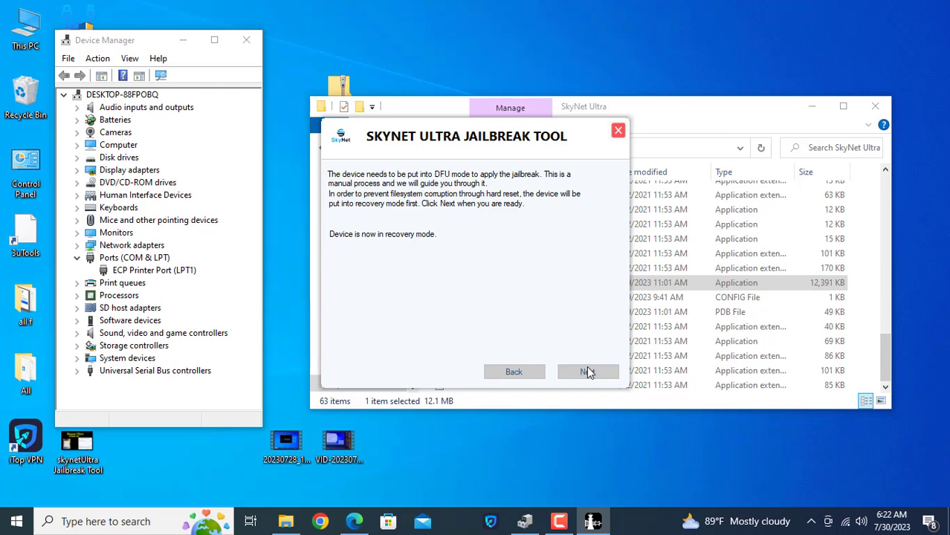
click(587, 372)
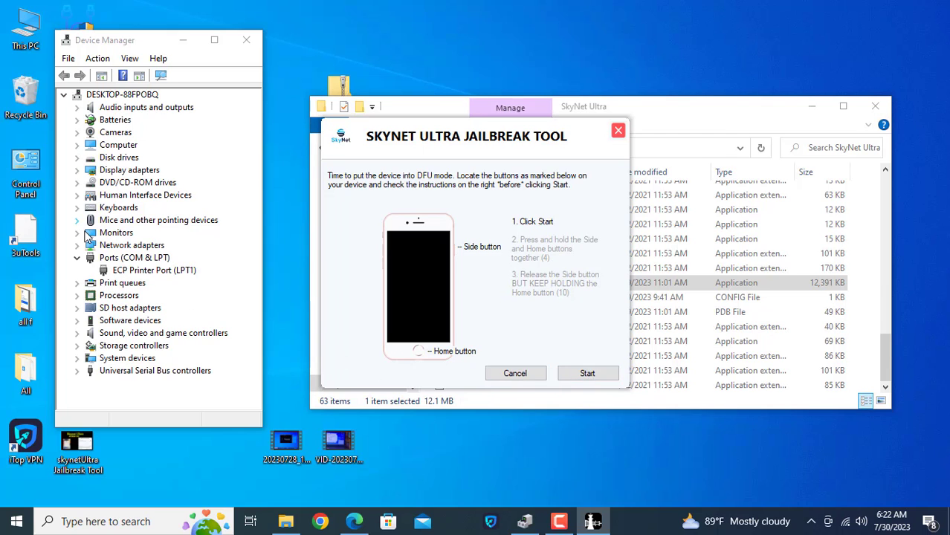
- Start the timed DFU button sequence, closing the iTunes window and its update dialog that pop up
click(593, 374)
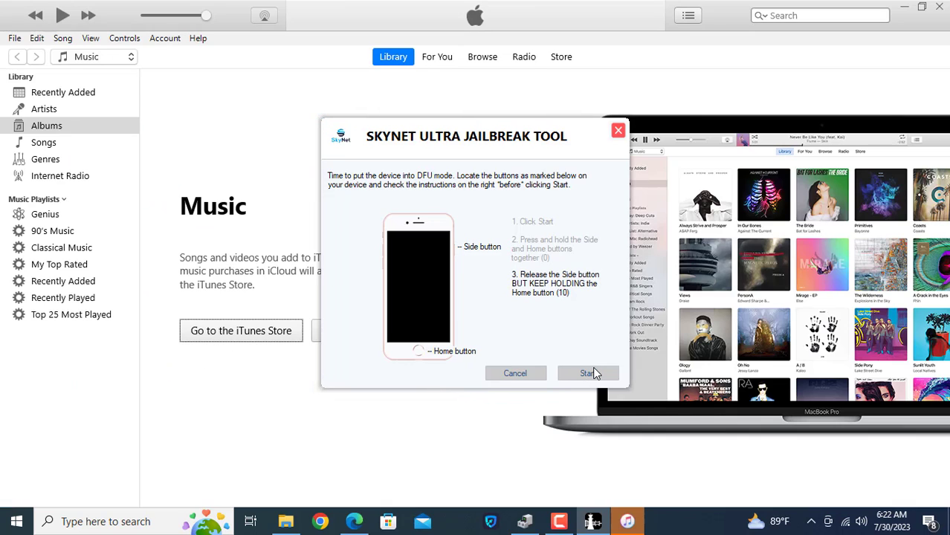
click(940, 10)
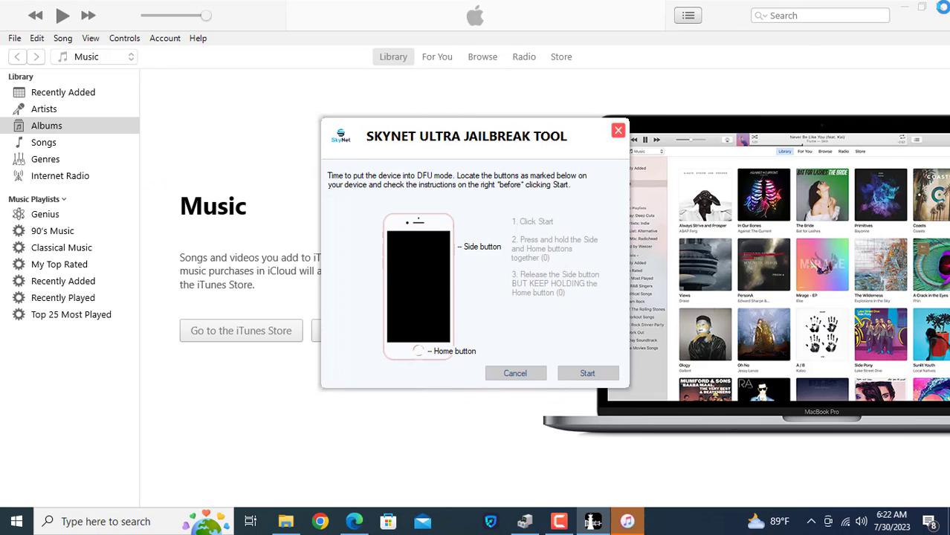
click(568, 196)
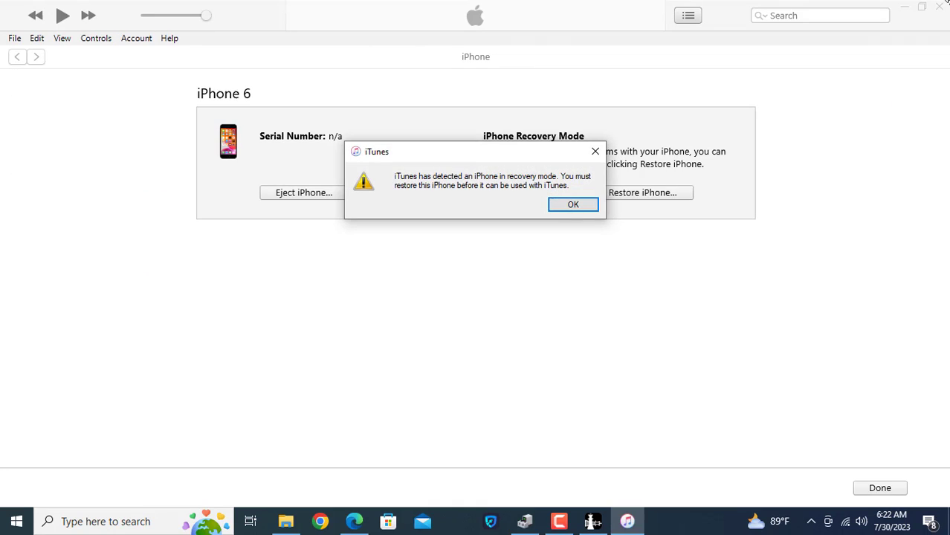
- Dismiss iTunes' recovery-mode alerts, stop the software update check, and close iTunes
click(572, 204)
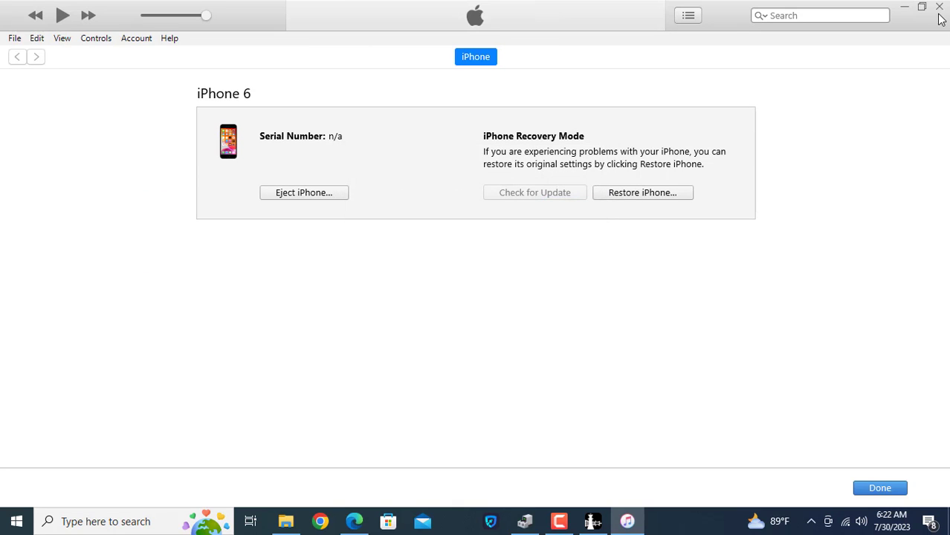
click(940, 7)
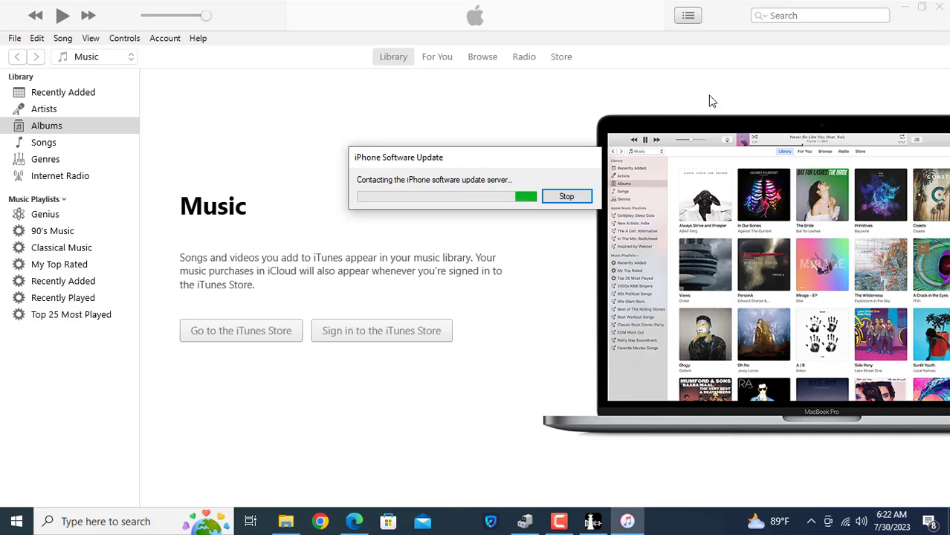
click(566, 196)
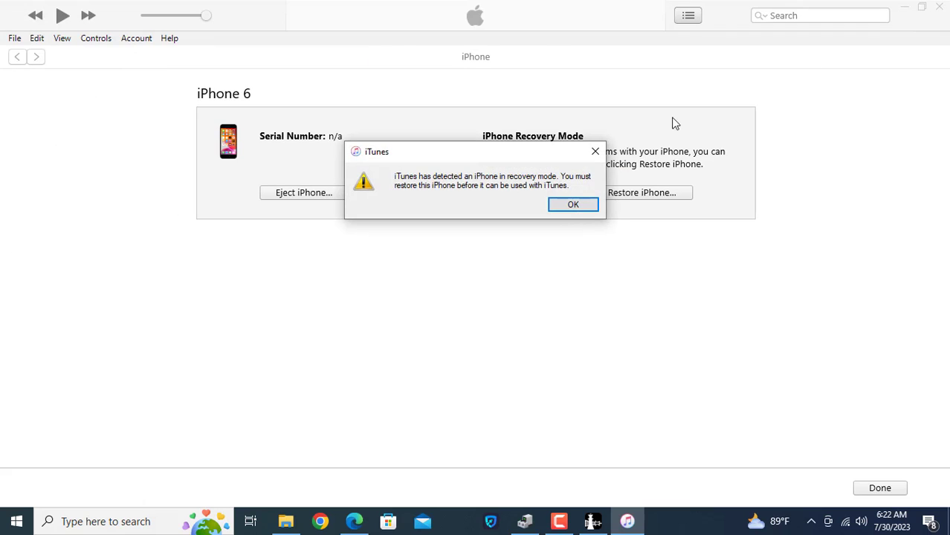
click(574, 204)
click(938, 8)
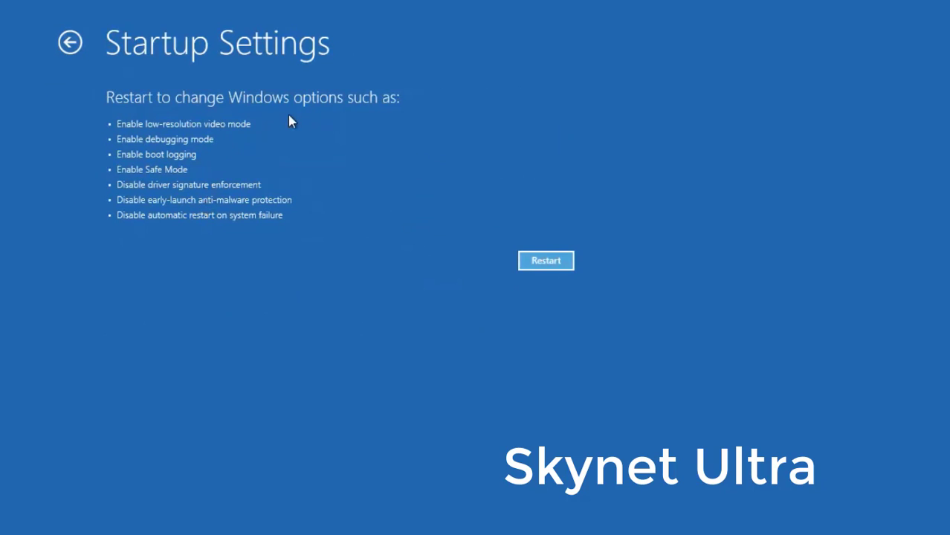
- Restart from Startup Settings and choose option 7, Disable driver signature enforcement
click(549, 258)
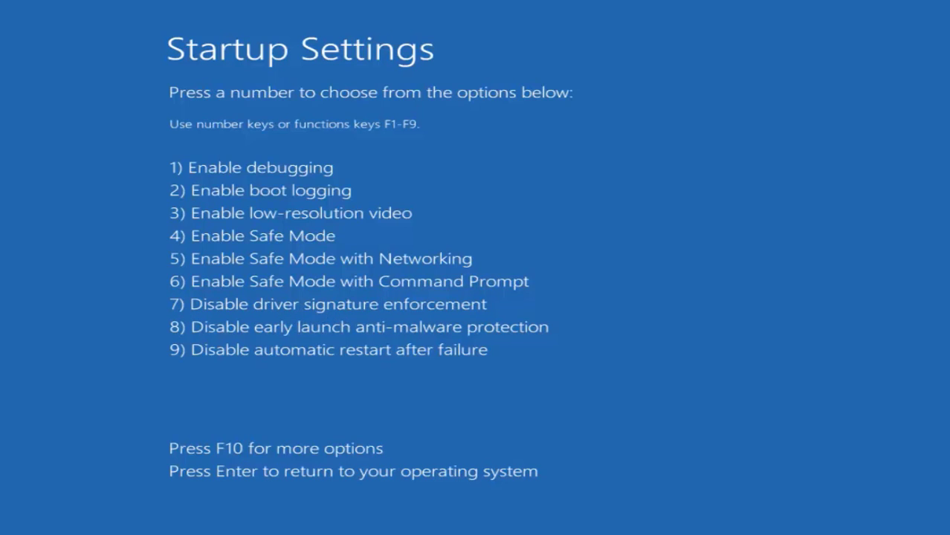
key(7)
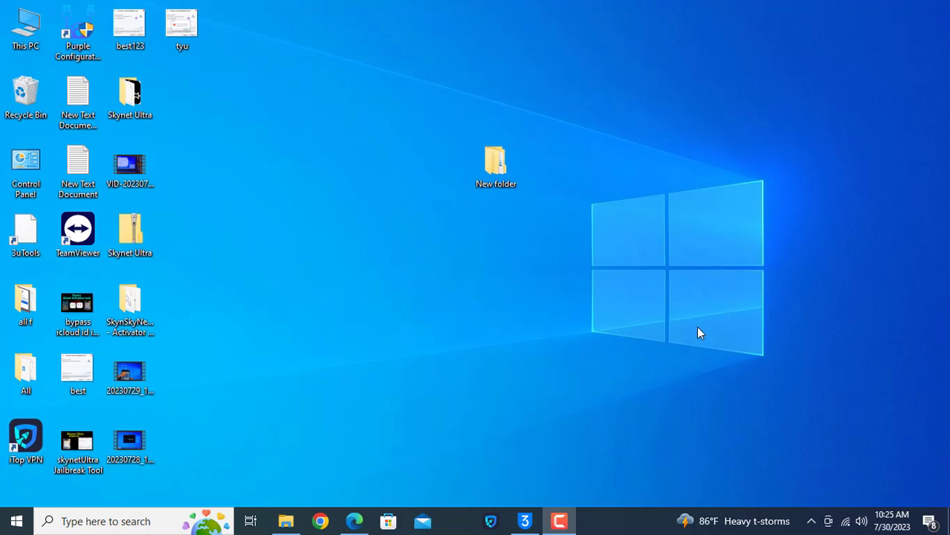
- Open New folder > Skynet Ultra on the desktop and relaunch the SkynetUltra application
double_click(511, 183)
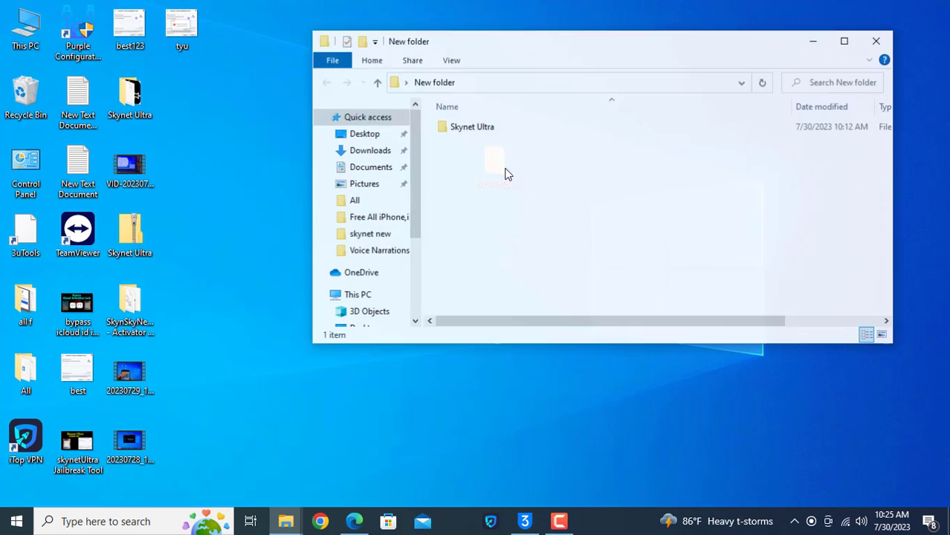
double_click(475, 132)
scroll(480, 275, down, 4)
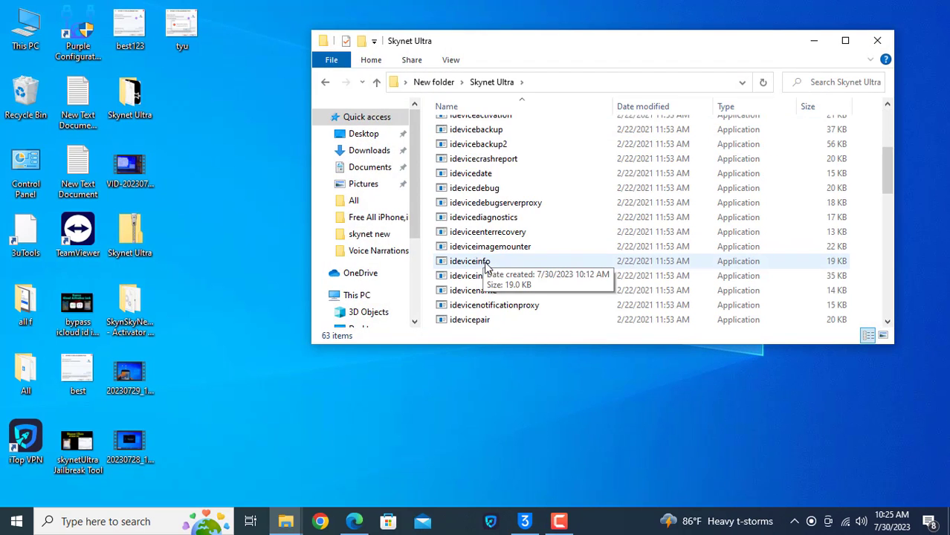
scroll(487, 276, down, 10)
double_click(475, 231)
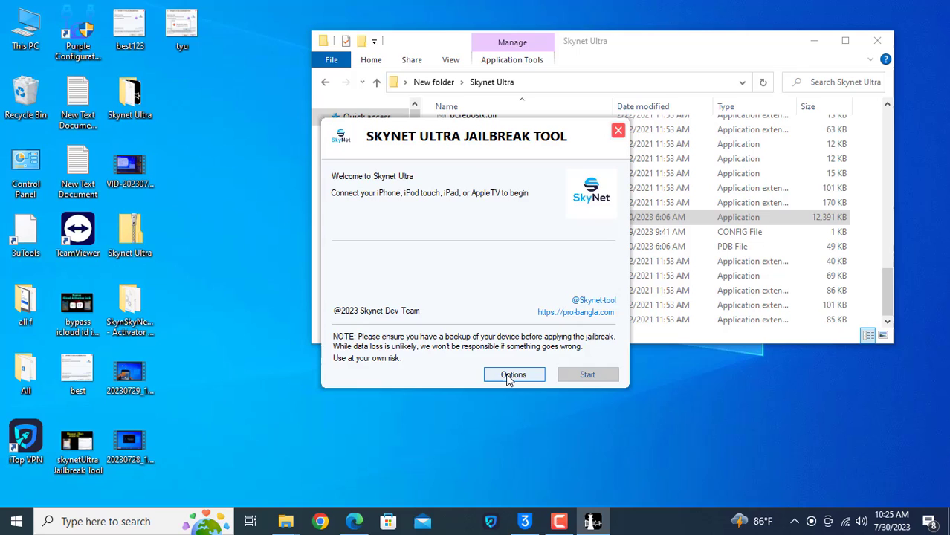
- Allow untested iOS/iPadOS/tvOS versions, fix the driver, close 3uTools, and start jailbreaking the iPhone 6s
click(510, 377)
click(354, 208)
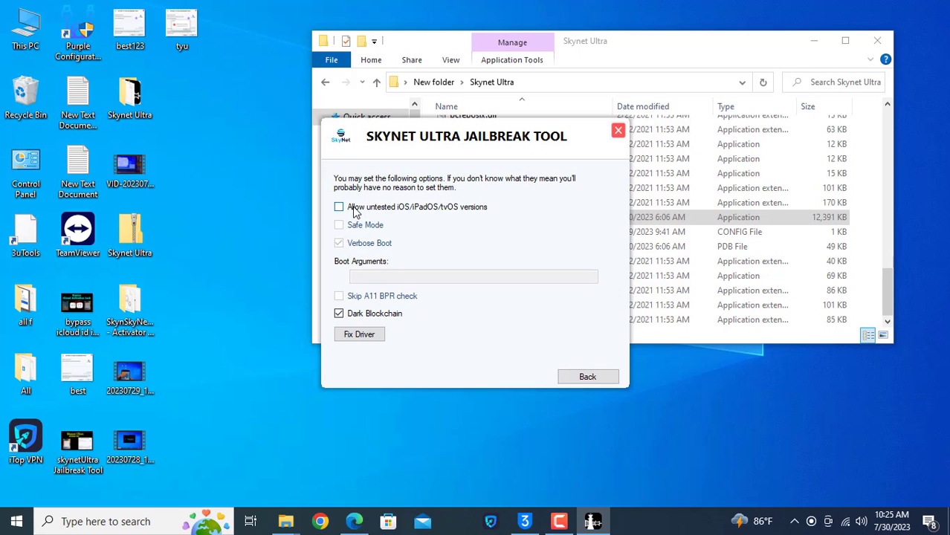
click(357, 335)
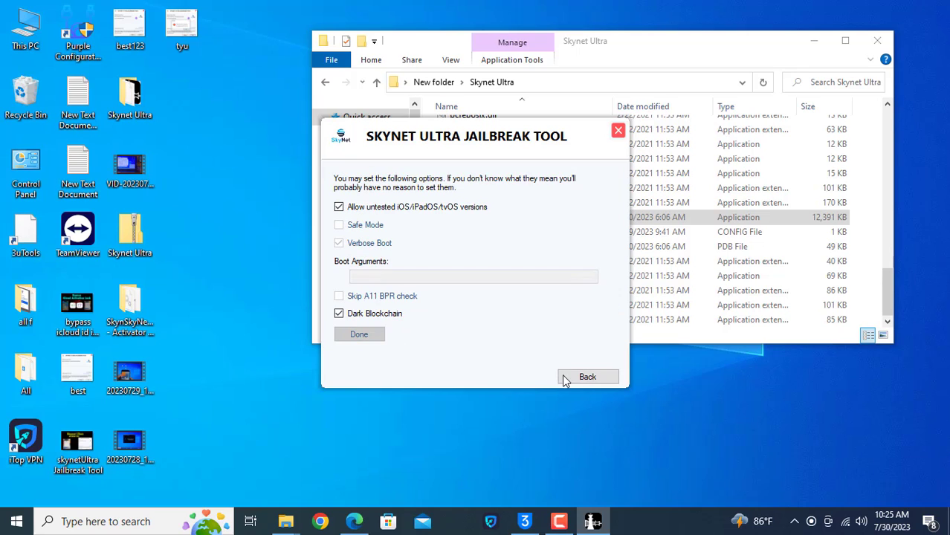
click(585, 377)
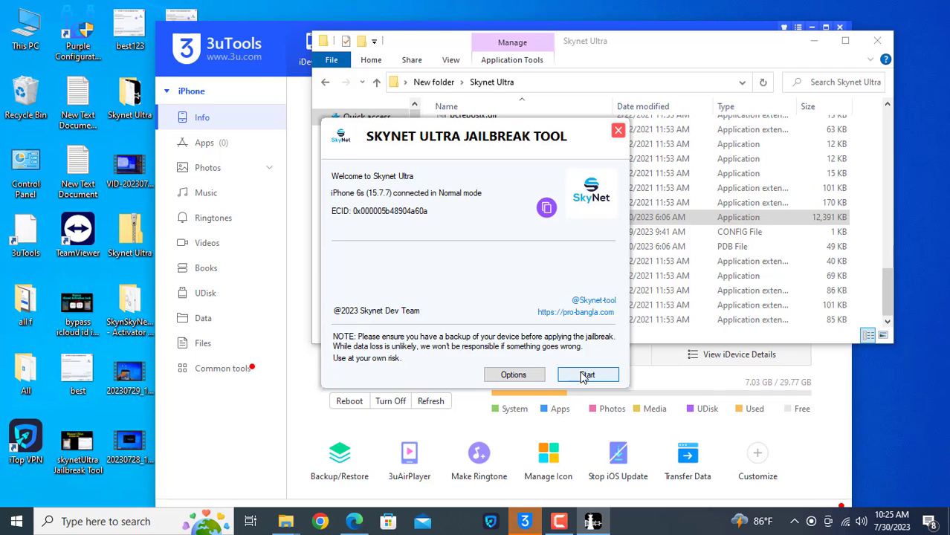
click(585, 375)
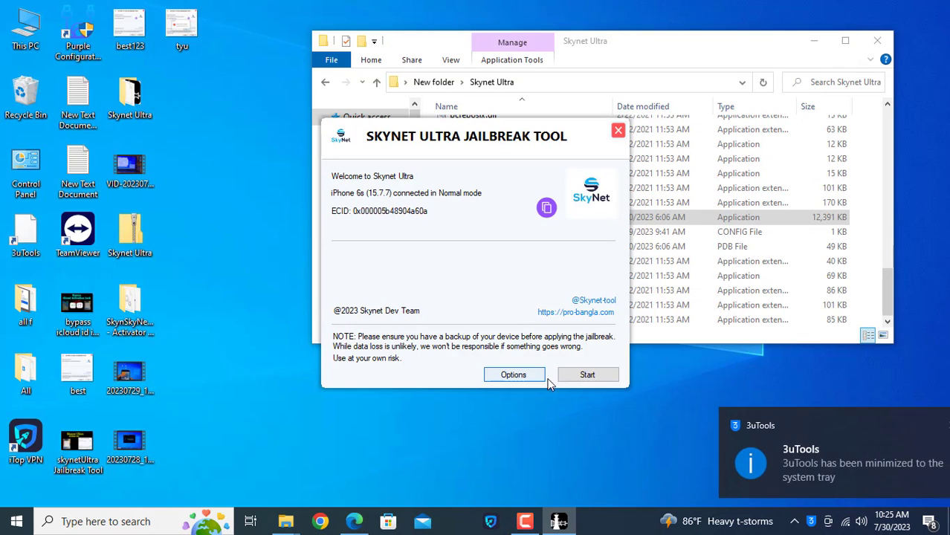
click(587, 376)
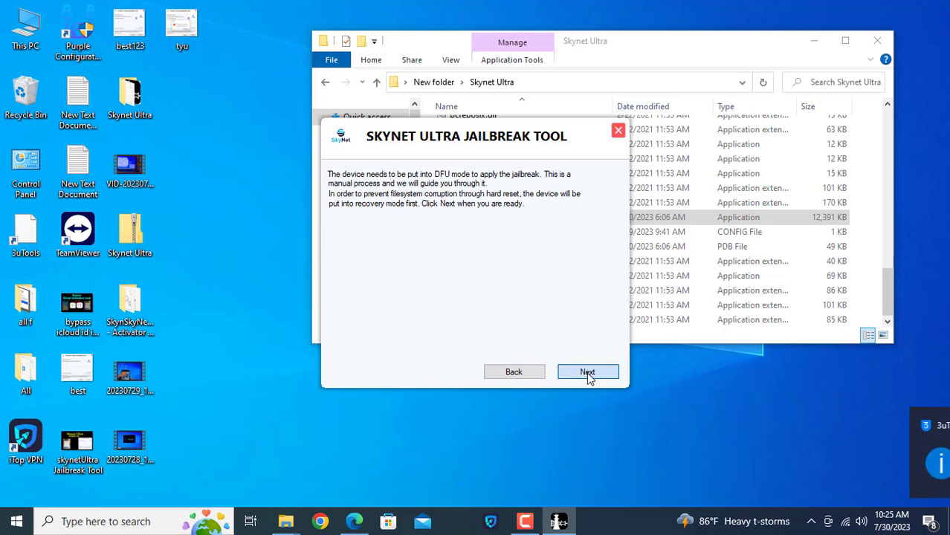
- Put the iPhone 6s into recovery mode, close the Skynet Ultra folder, and advance to DFU instructions
click(588, 378)
click(878, 41)
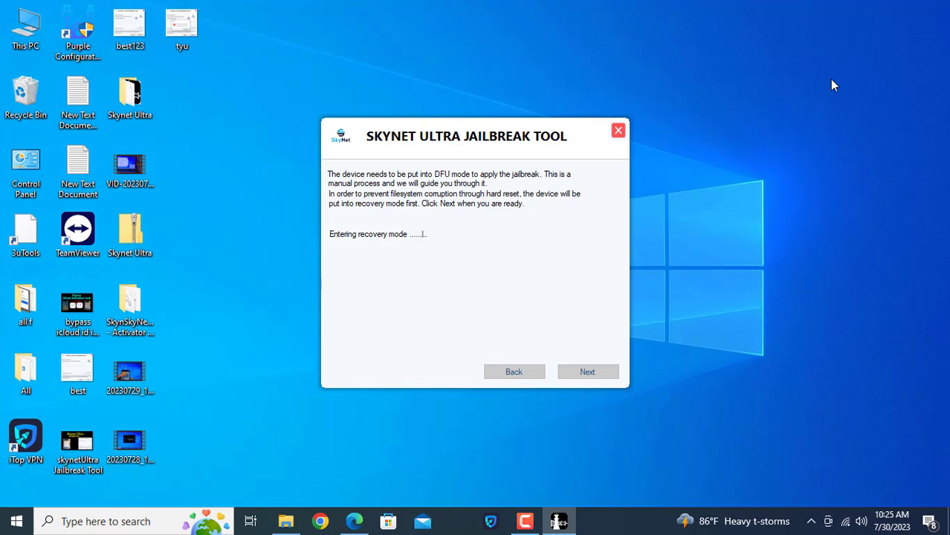
click(588, 372)
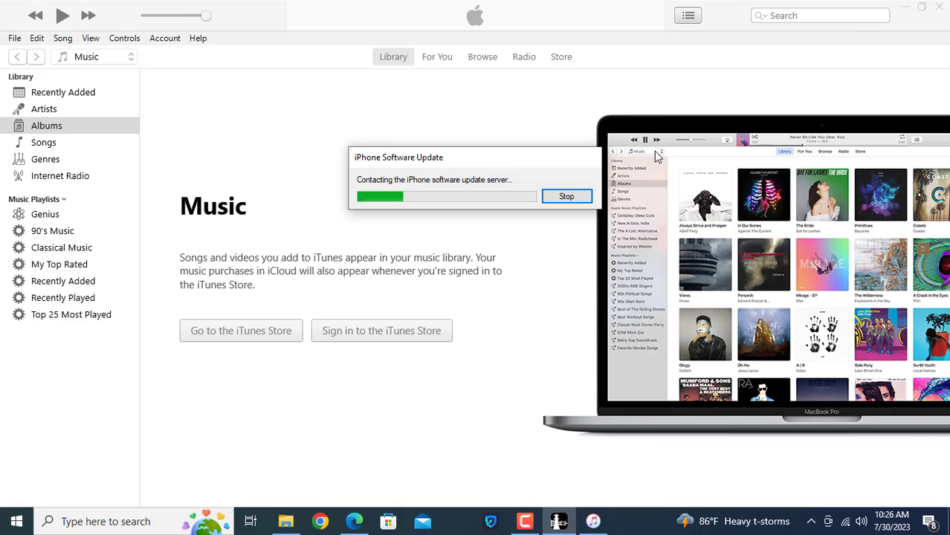
- Cancel the iPhone software update check, dismiss the recovery-mode alert, and close iTunes
click(563, 201)
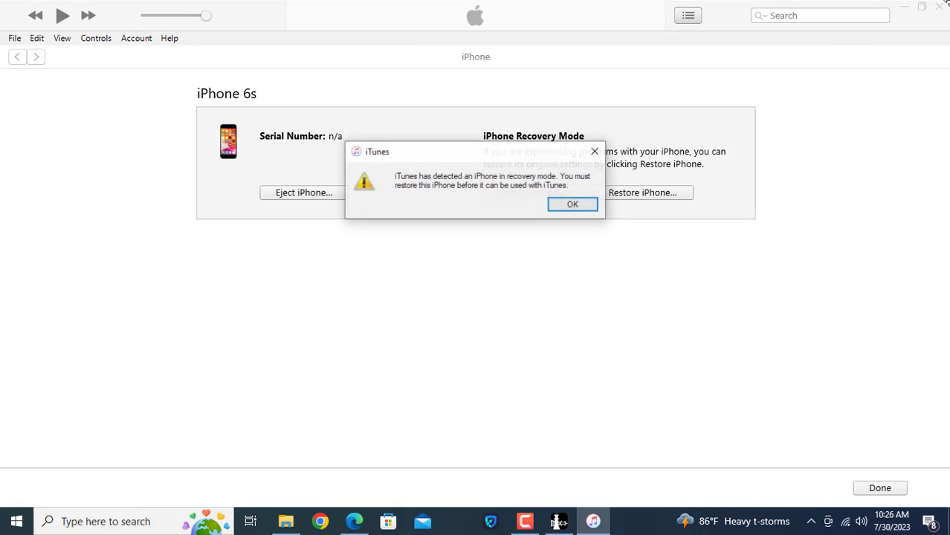
click(574, 207)
click(938, 8)
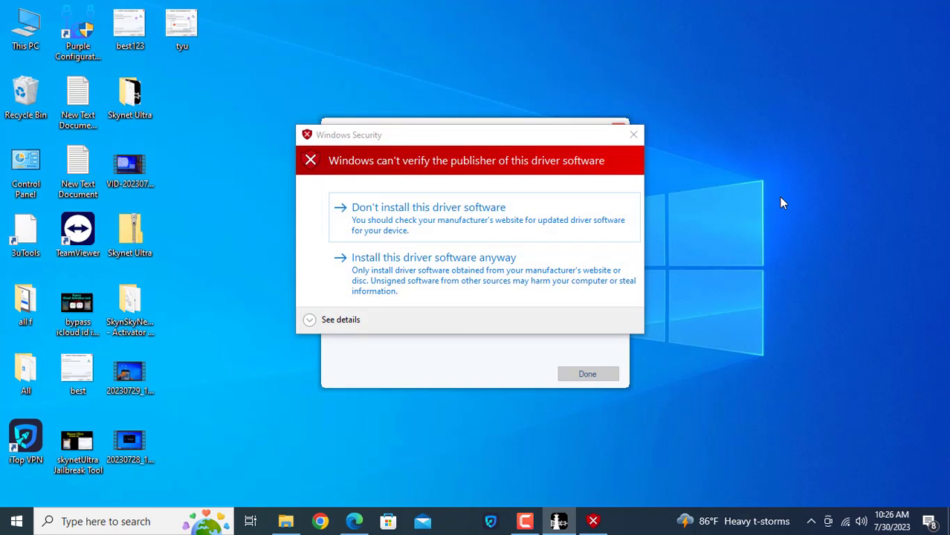
- Install the unverified driver anyway, then acknowledge Skynet Ultra's All Done jailbreak result
click(430, 272)
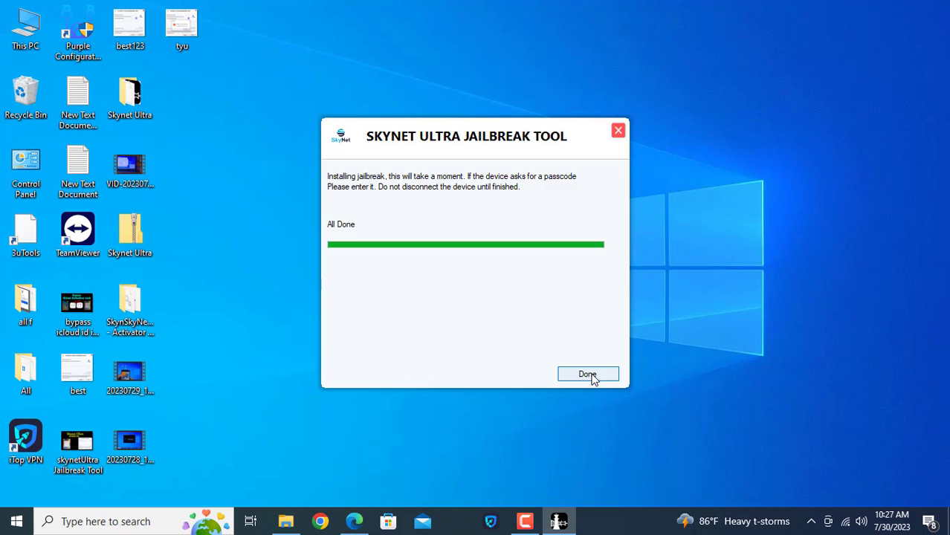
click(588, 374)
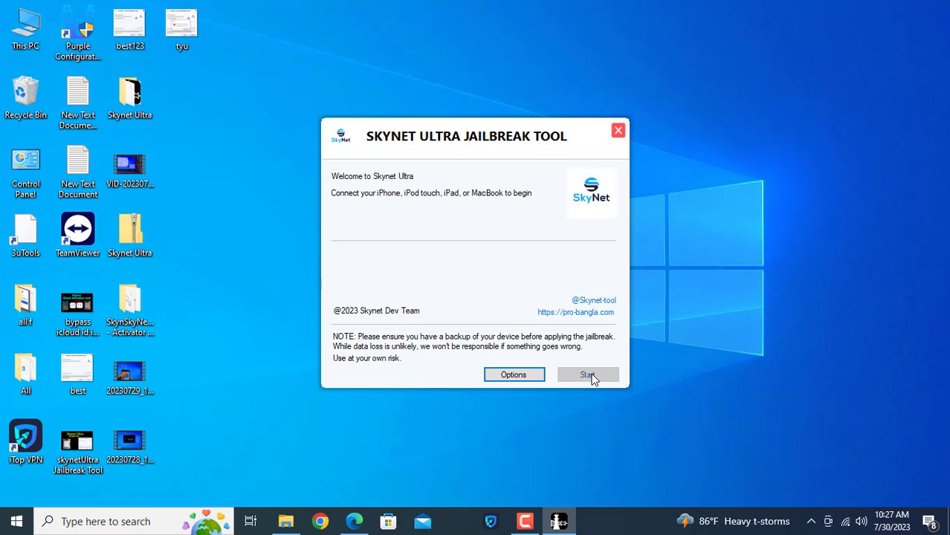
- Close Skynet Ultra and restore 3uTools from the taskbar's hidden tray icons
click(618, 132)
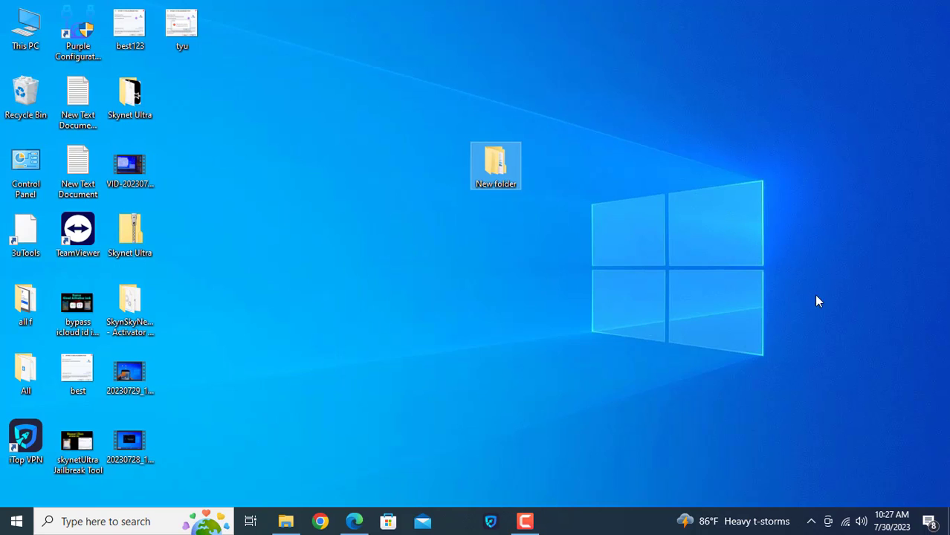
click(811, 521)
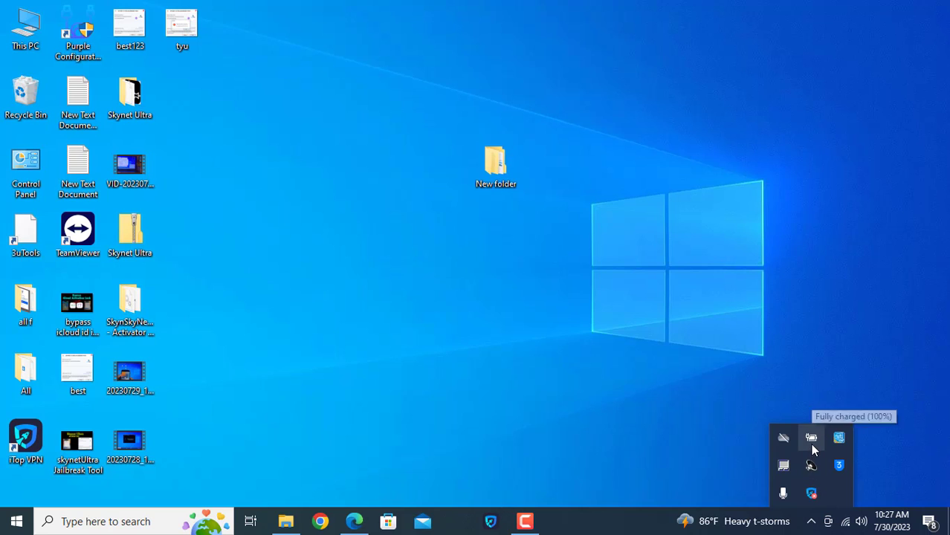
click(837, 467)
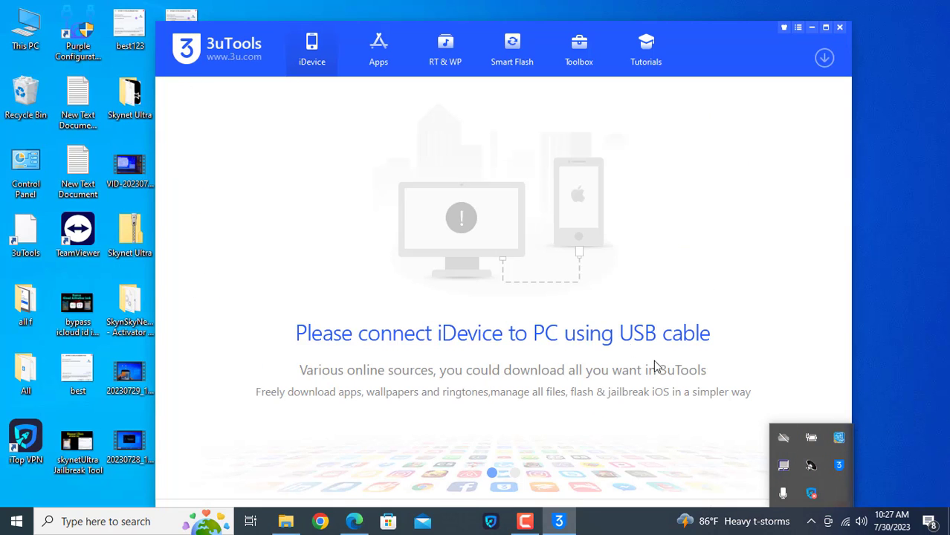
click(781, 222)
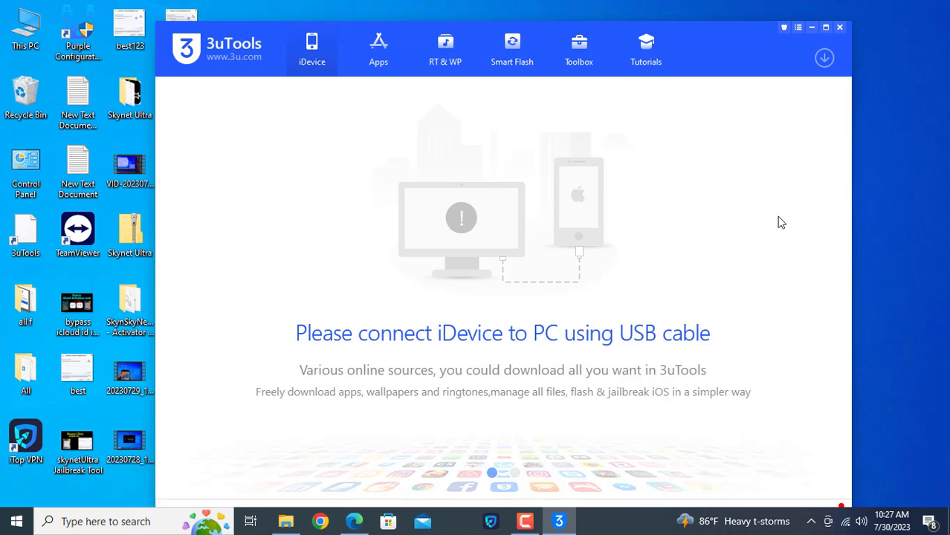